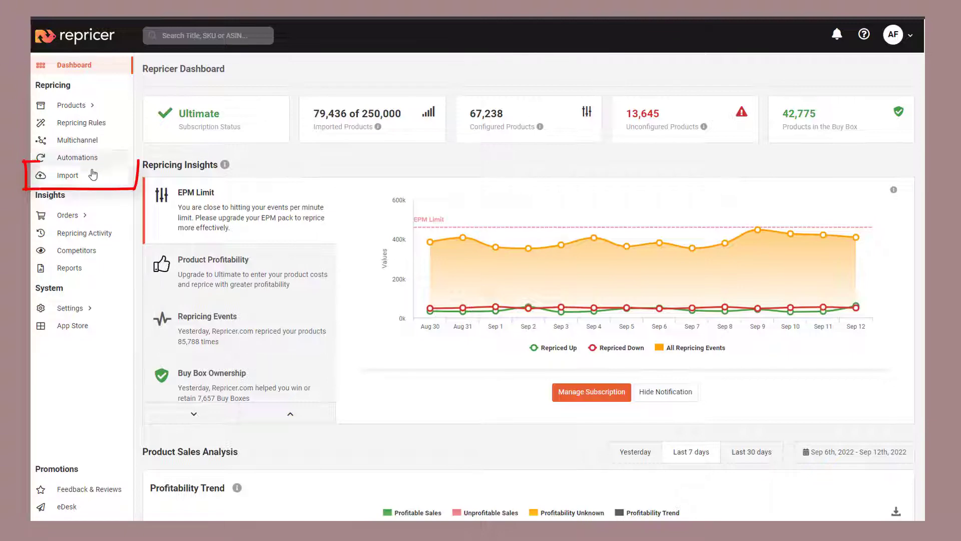
# Open the bulk product import page and download the Amazon product template
pyautogui.click(77, 179)
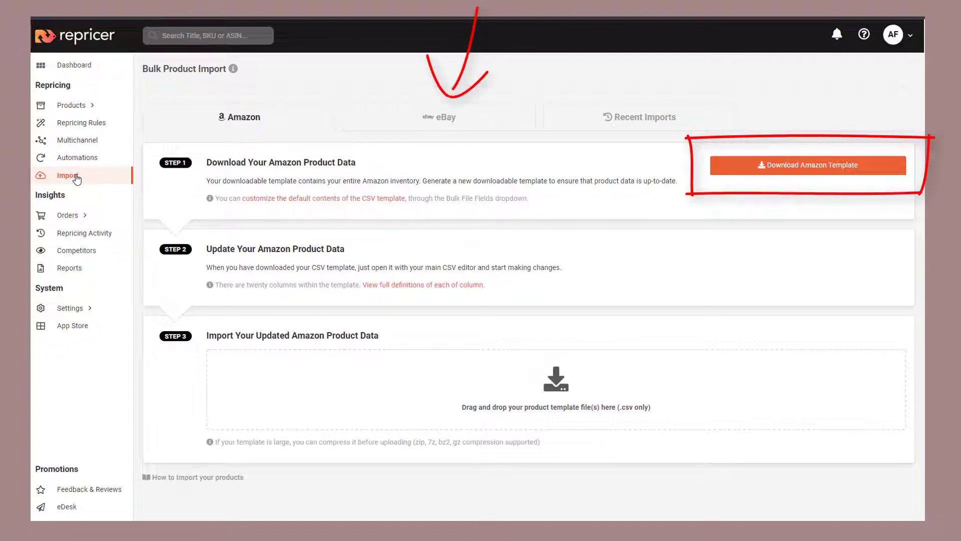
pyautogui.click(766, 173)
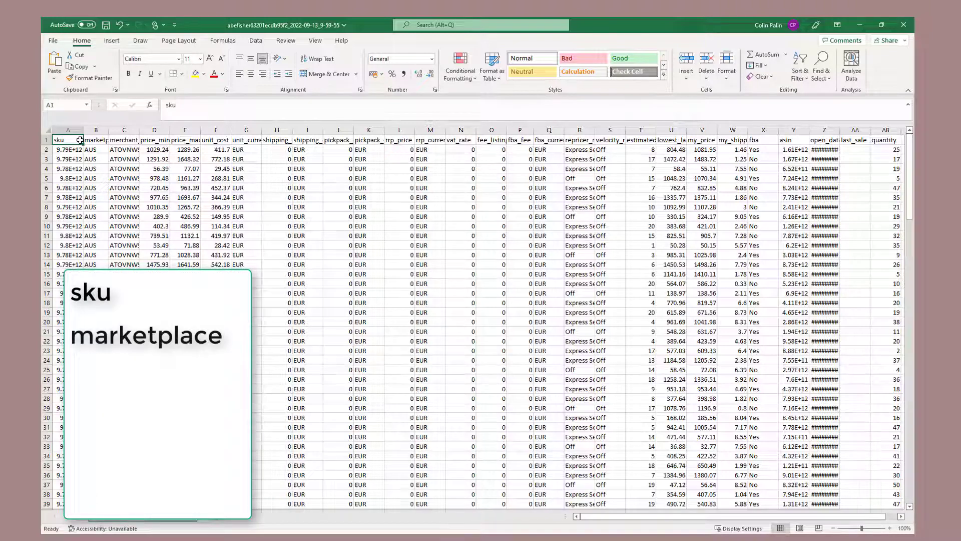
# Delete the template columns from unit_cost up to the one just before fba (F to W)
pyautogui.click(215, 130)
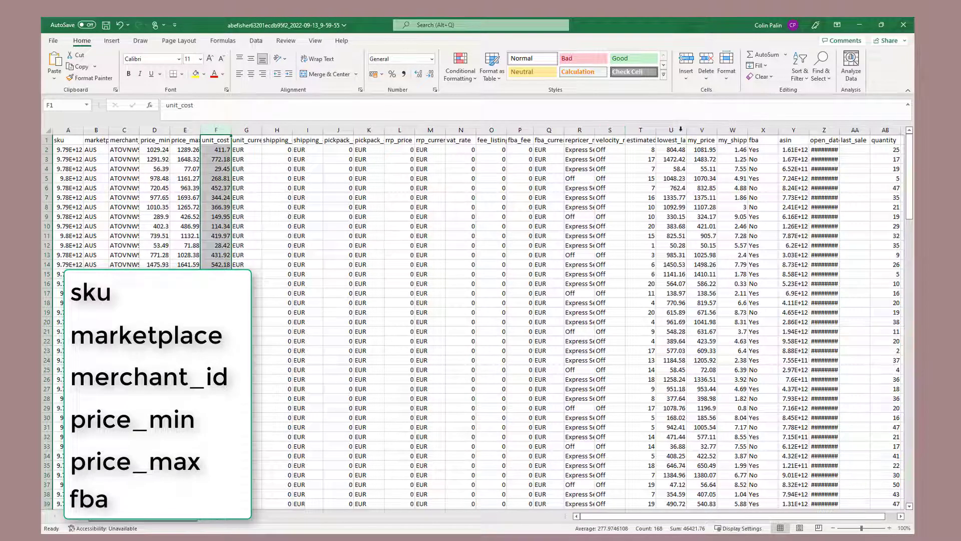
pyautogui.keyDown('shift'); pyautogui.click(724, 127); pyautogui.keyUp('shift')
pyautogui.rightClick(724, 127)
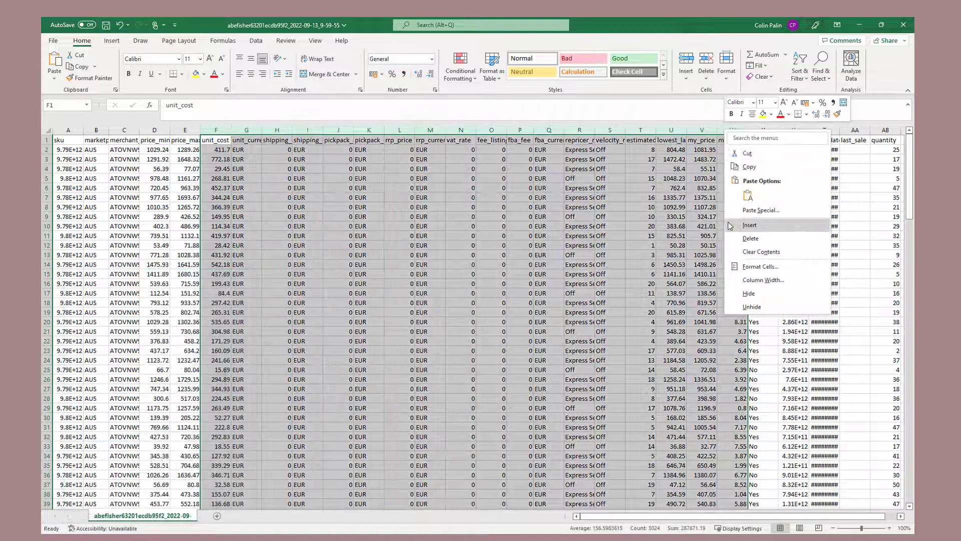
pyautogui.click(750, 239)
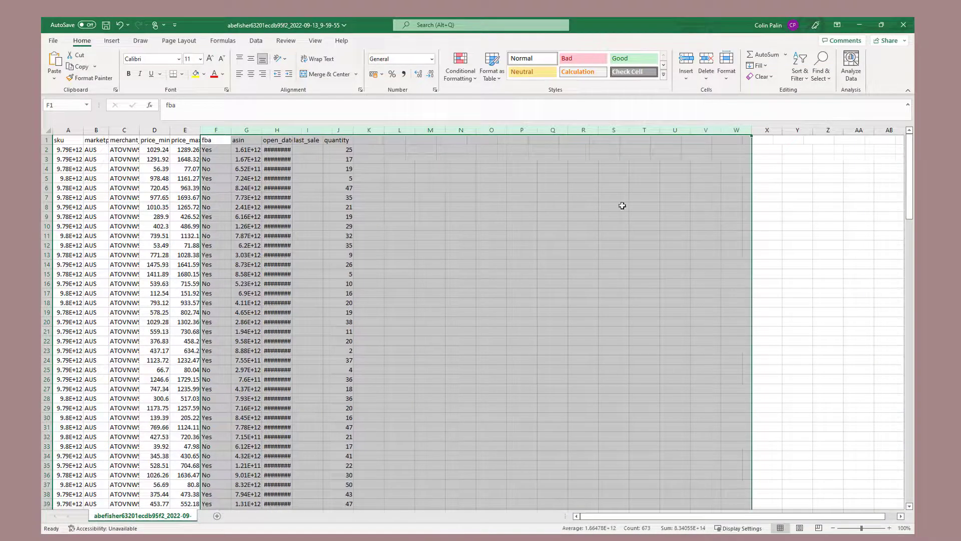
# Delete the columns asin through quantity (G to J) to the right of fba
pyautogui.click(246, 129)
pyautogui.keyDown('shift'); pyautogui.click(343, 130); pyautogui.keyUp('shift')
pyautogui.rightClick(343, 130)
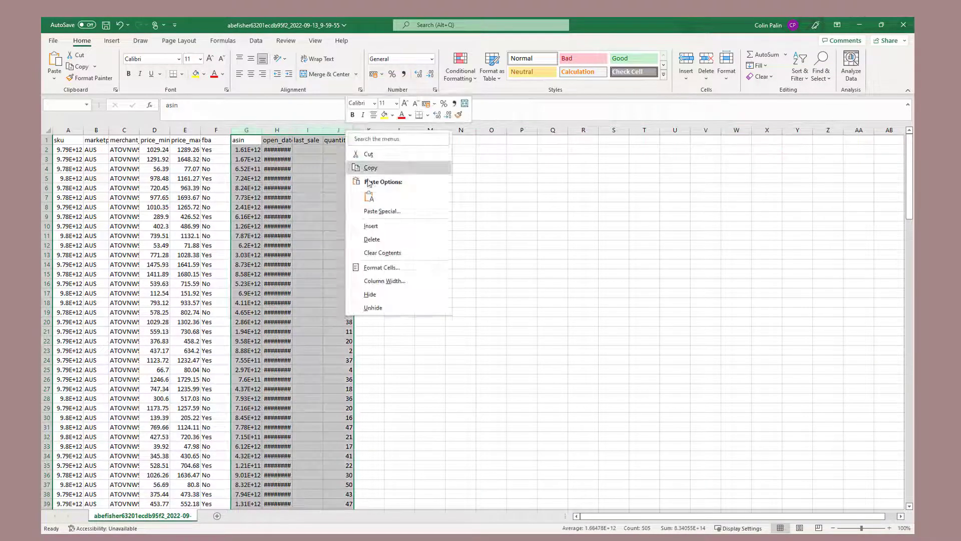
pyautogui.click(371, 238)
# Auto-fit the widths of columns A to F to their contents
pyautogui.click(216, 129)
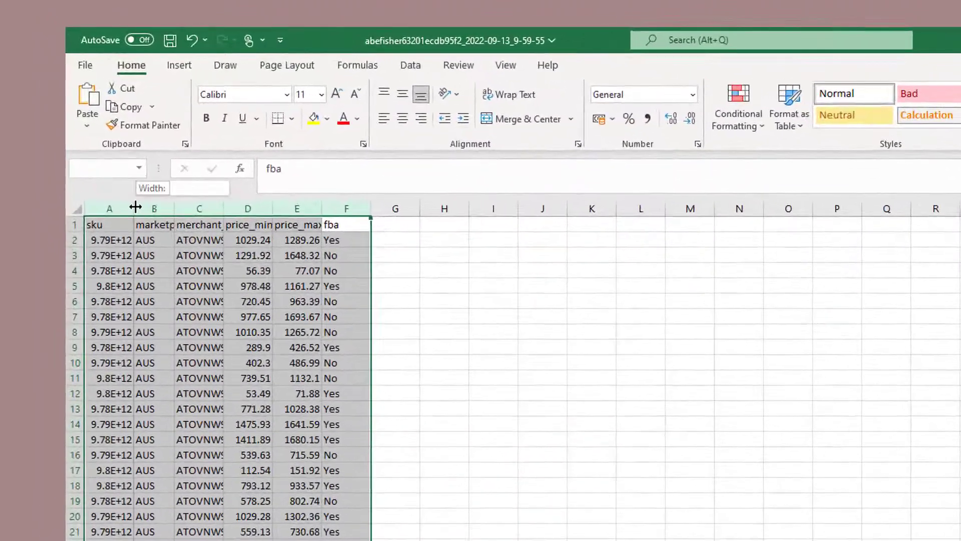
pyautogui.doubleClick(85, 131)
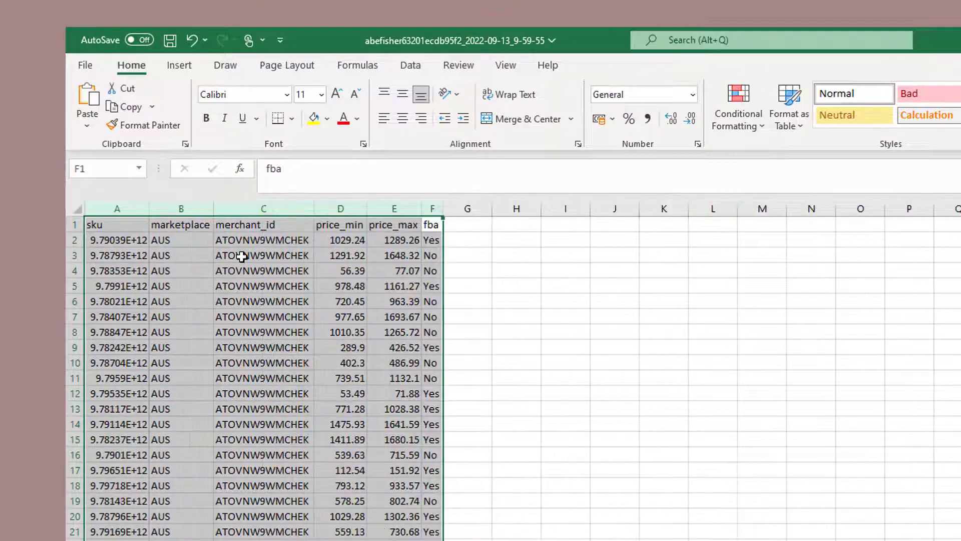
pyautogui.click(168, 163)
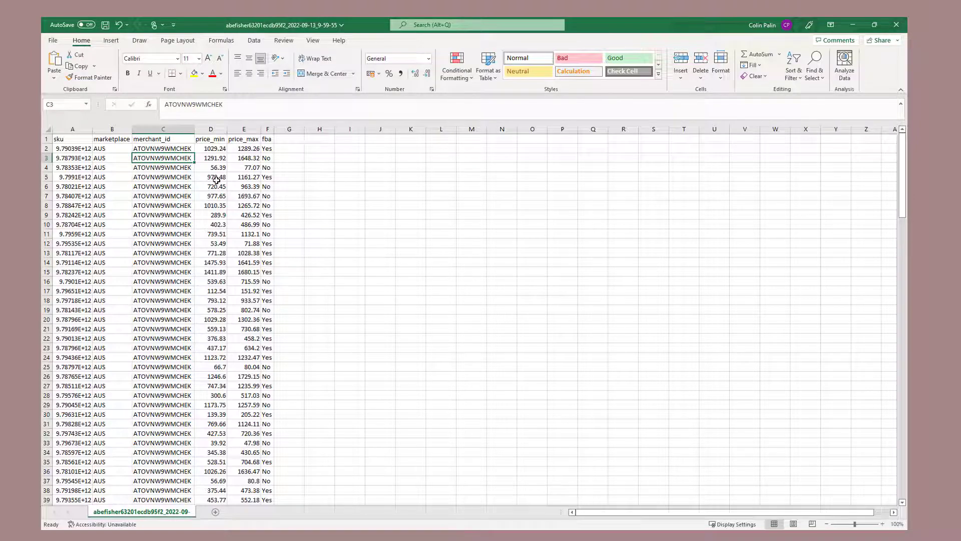
# Remove all existing product data in rows 2 to 168, keeping only the header row
pyautogui.click(47, 148)
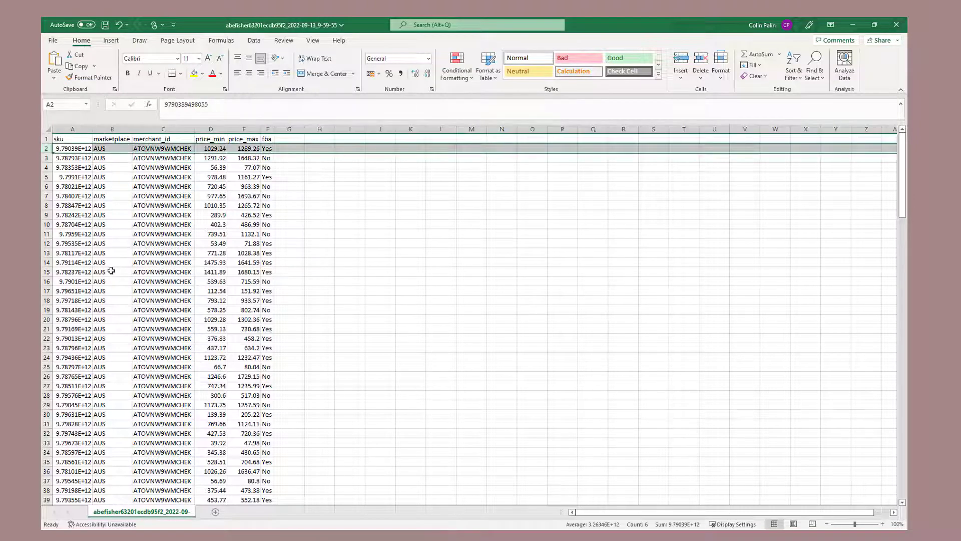
pyautogui.scroll(-8, 101, 286)
pyautogui.scroll(-20, 101, 287)
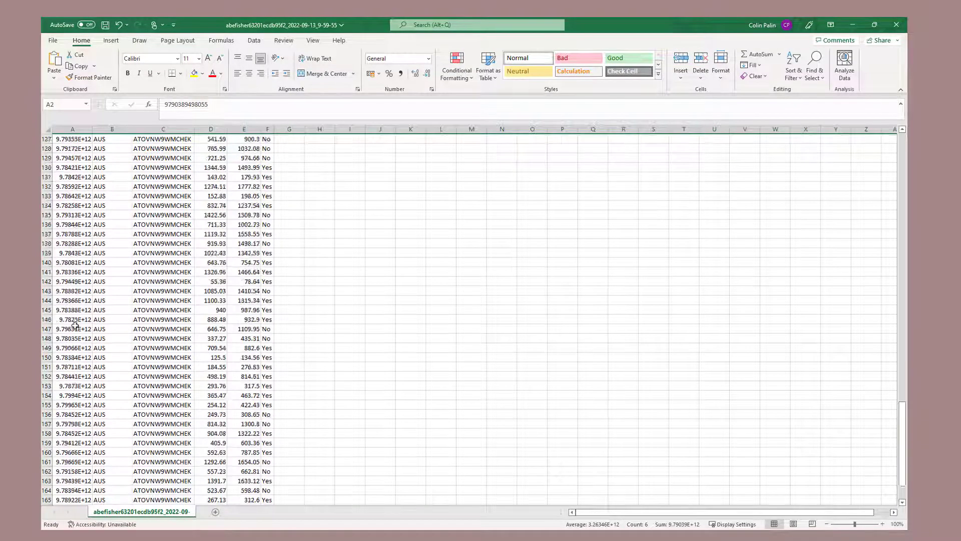
pyautogui.keyDown('shift'); pyautogui.click(46, 357); pyautogui.keyUp('shift')
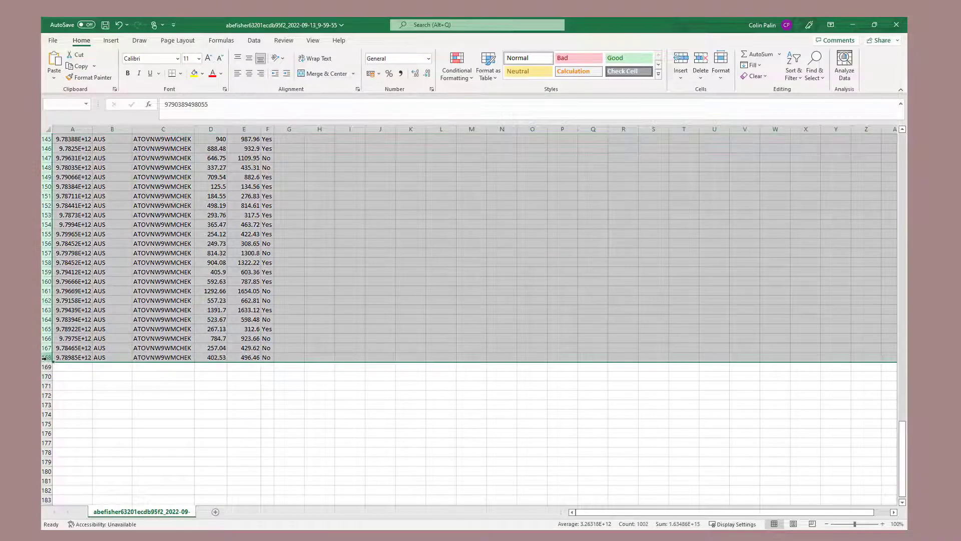
pyautogui.rightClick(47, 357)
pyautogui.click(76, 284)
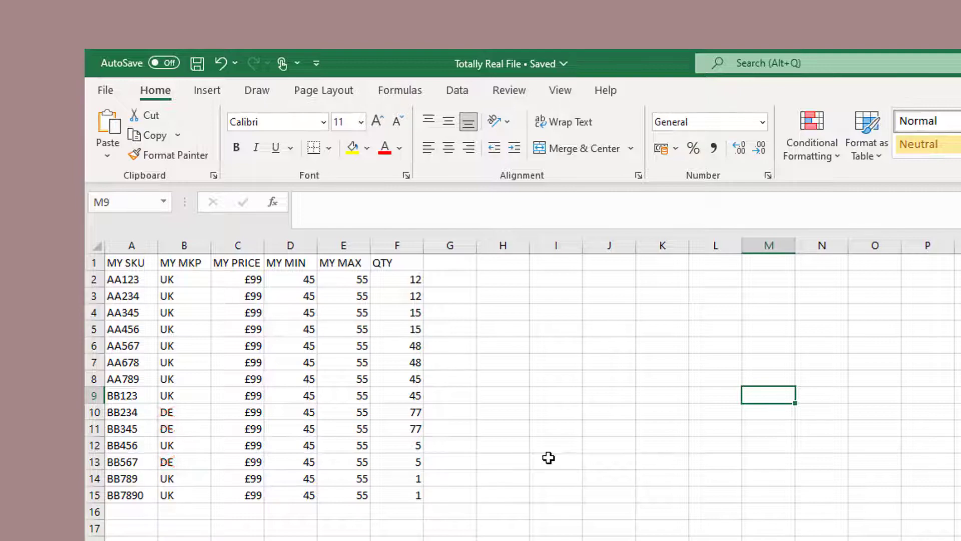
# Add filters to the header row of Totally Real File and filter MY MKP to show only UK
pyautogui.click(93, 262)
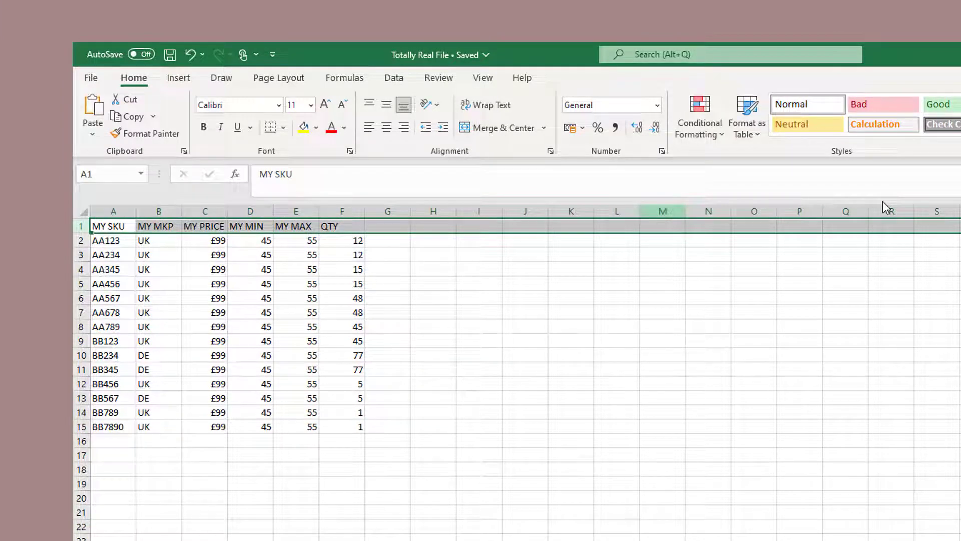
pyautogui.click(165, 226)
pyautogui.hotkey('ctrl', 'shift', 'l')
pyautogui.click(175, 227)
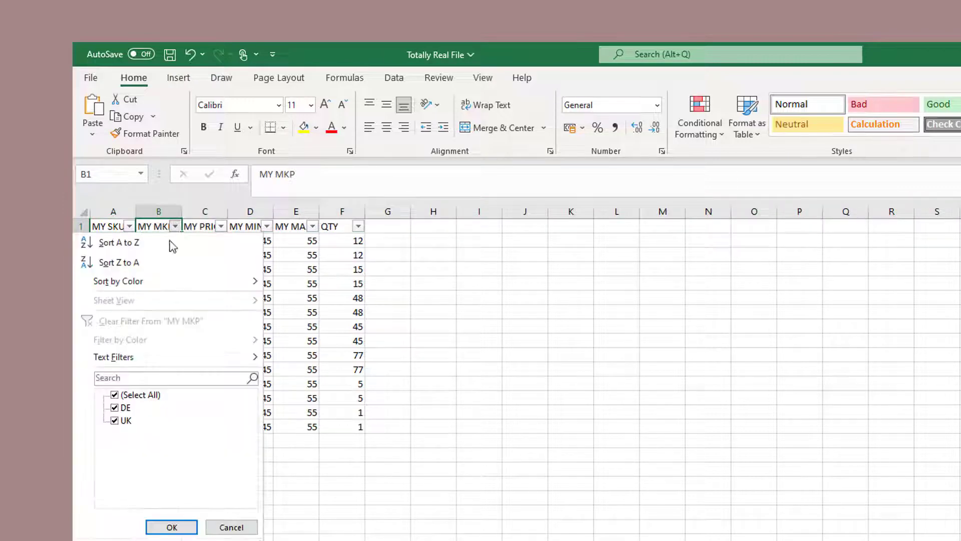
pyautogui.click(128, 394)
pyautogui.click(114, 420)
pyautogui.click(171, 527)
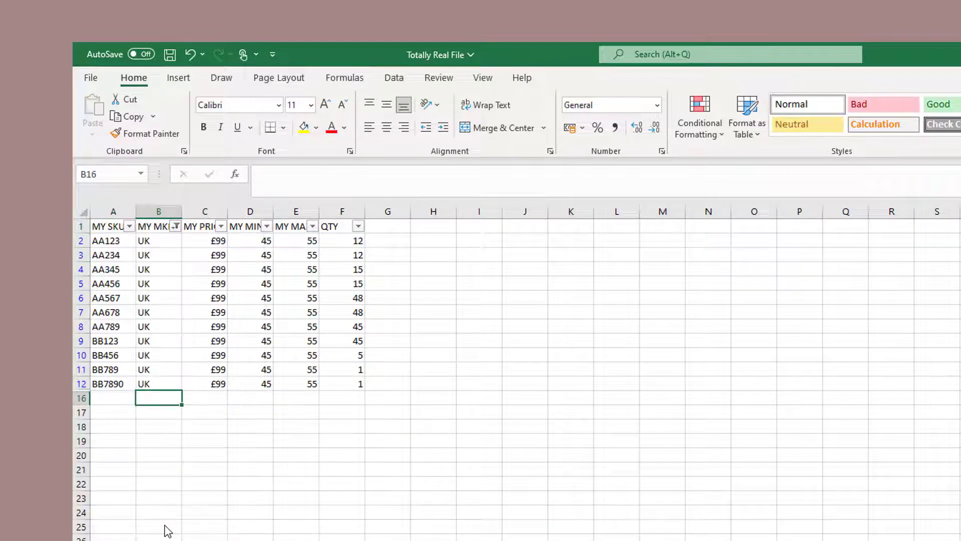
# Copy the filtered MY SKU values into the template's sku column, starting at A2
pyautogui.moveTo(113, 241); pyautogui.dragTo(113, 388)
pyautogui.hotkey('ctrl', 'c')
pyautogui.click(52, 407)
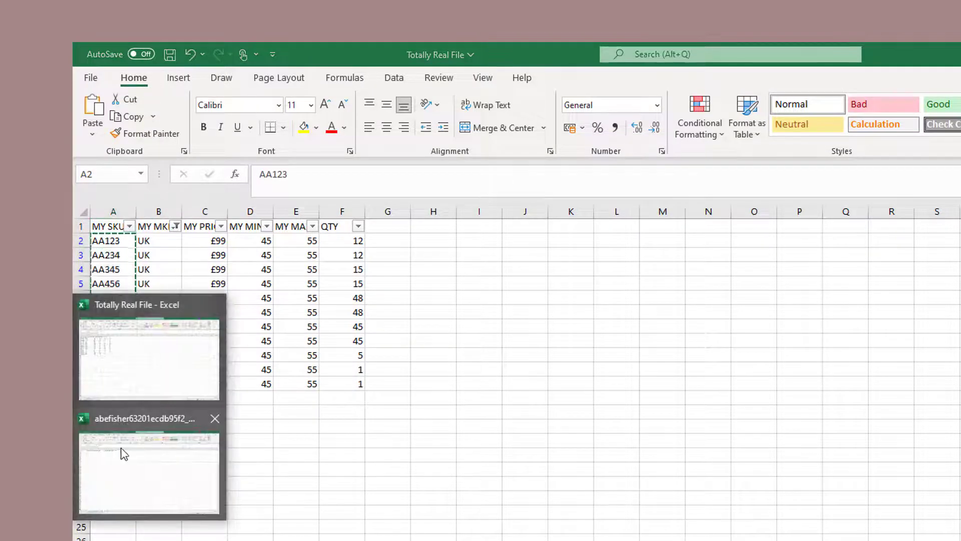
pyautogui.click(124, 454)
pyautogui.click(120, 240)
pyautogui.hotkey('ctrl', 'v')
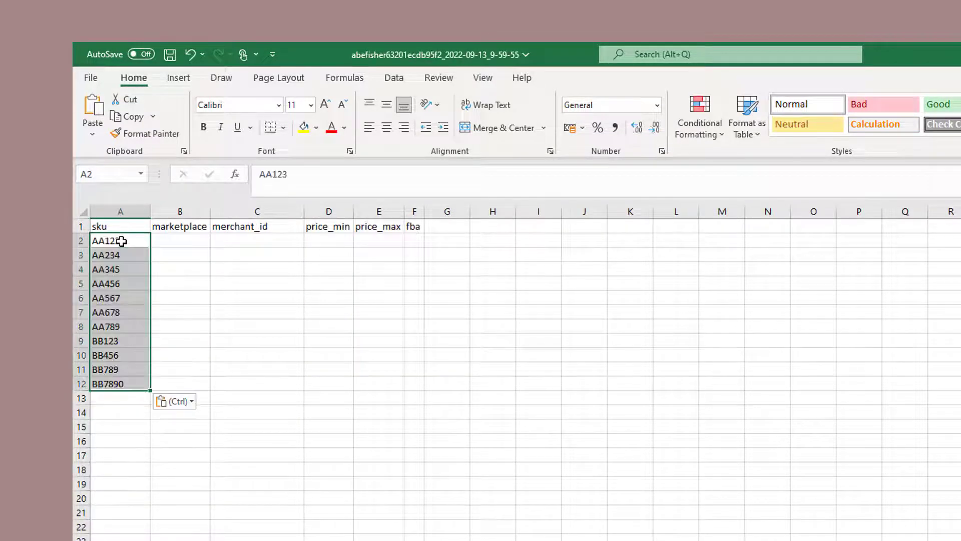
# Copy the MY MIN and MY MAX prices from Totally Real File into the template's price_min and price_max columns, starting at D2
pyautogui.click(76, 340)
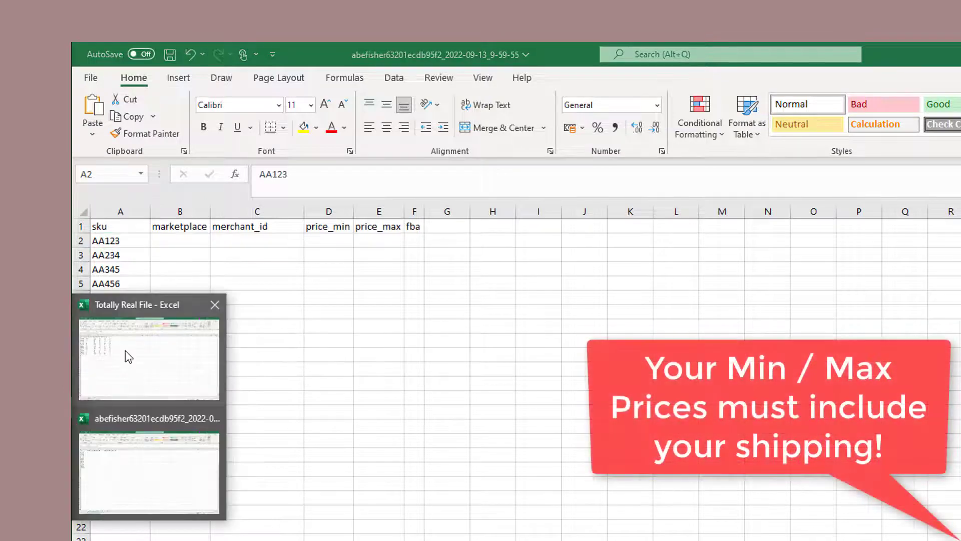
pyautogui.click(127, 354)
pyautogui.moveTo(248, 241); pyautogui.dragTo(307, 382)
pyautogui.hotkey('ctrl', 'c')
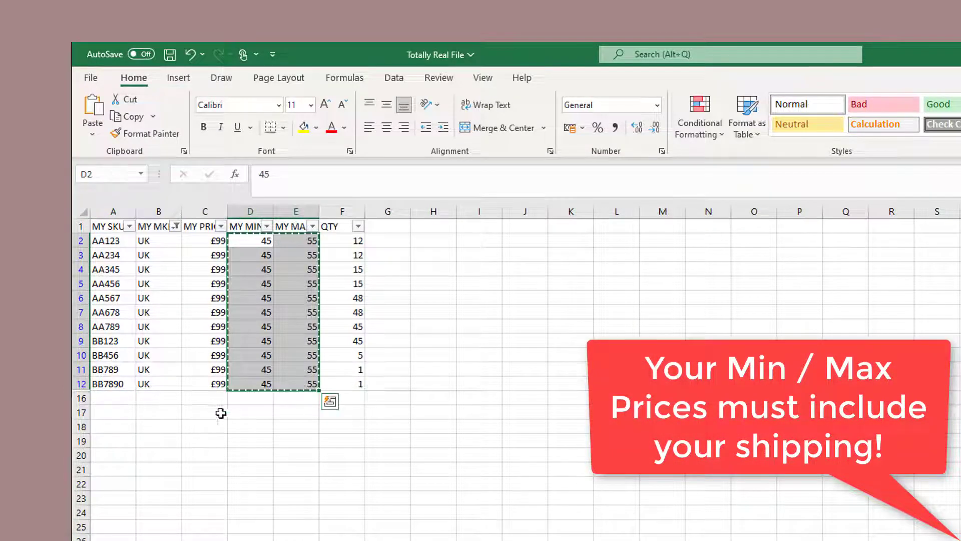
pyautogui.click(122, 440)
pyautogui.click(324, 239)
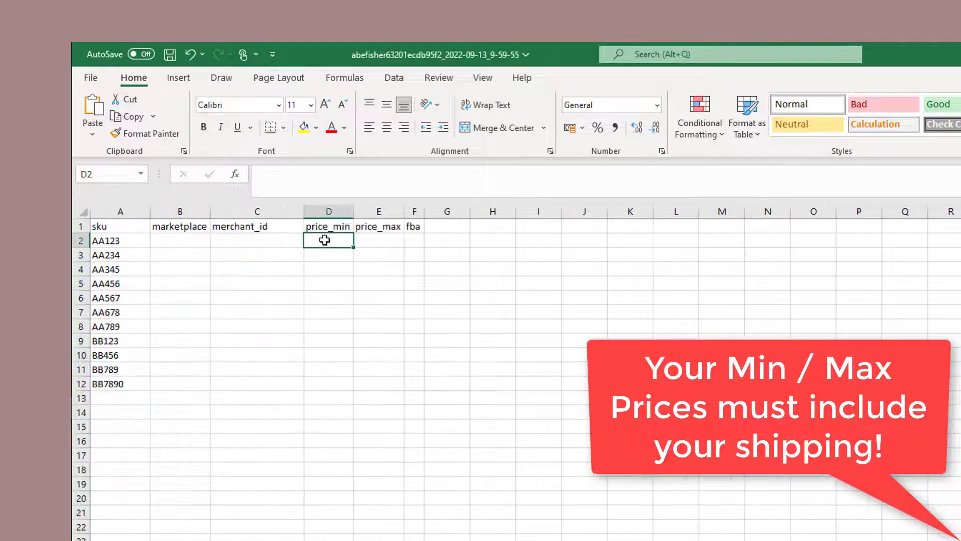
pyautogui.hotkey('ctrl', 'v')
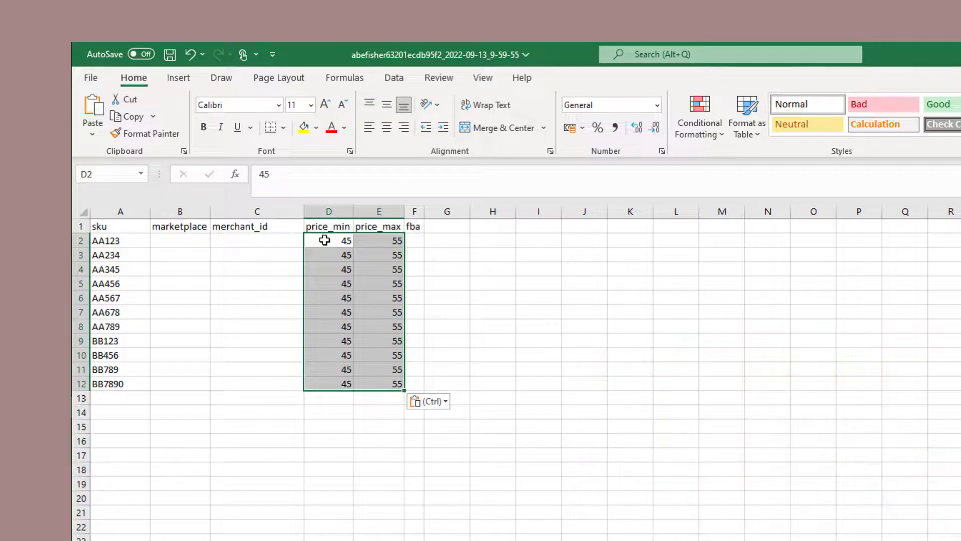
pyautogui.click(325, 241)
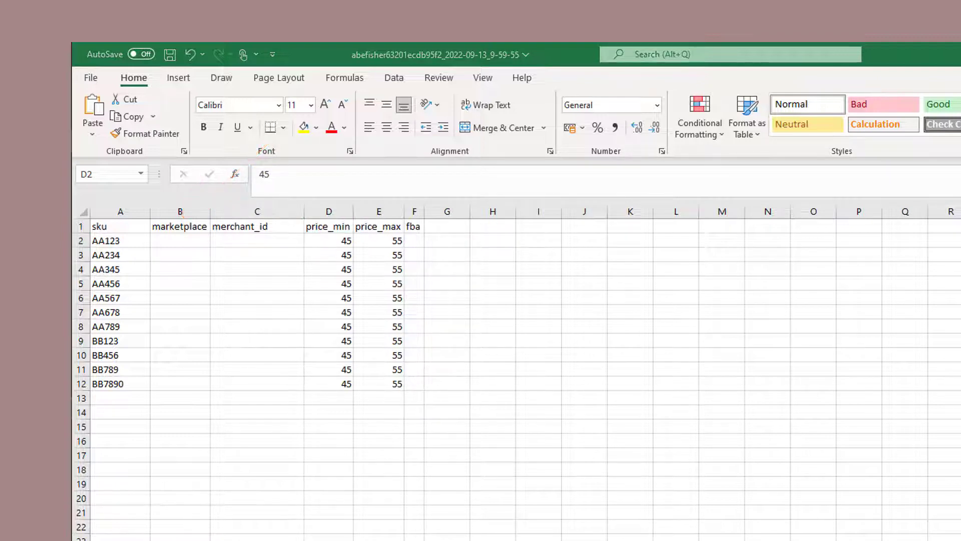
# Fill the marketplace column with AUK for all products in rows 2 to 12
pyautogui.click(184, 240)
pyautogui.click(184, 240)
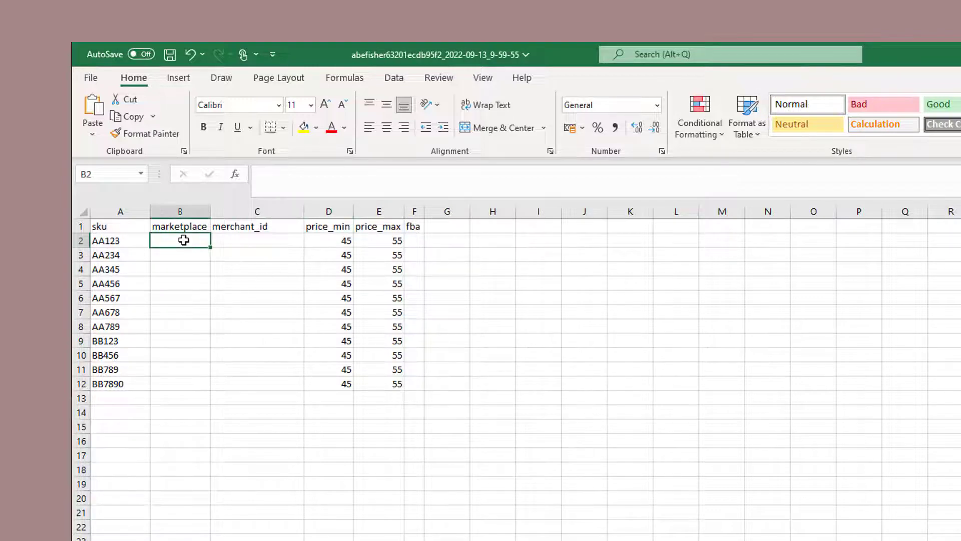
pyautogui.write('AUK')
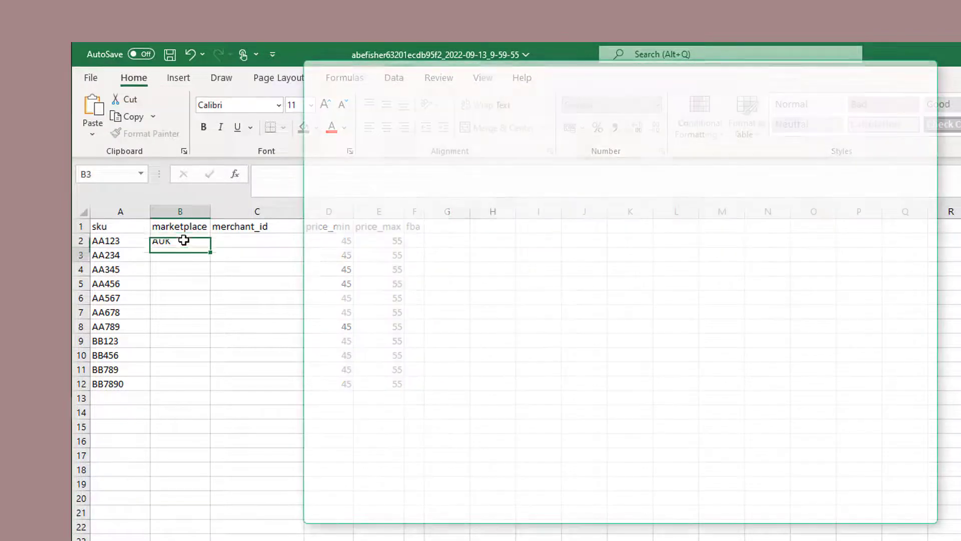
pyautogui.hotkey('ctrl', 'c')
pyautogui.press('Down')
pyautogui.hotkey('shift', 'Down')
pyautogui.hotkey('shift', 'Down')
pyautogui.hotkey('shift', 'Down')
pyautogui.hotkey('shift', 'Down')
pyautogui.hotkey('shift', 'Down')
pyautogui.hotkey('shift', 'Down')
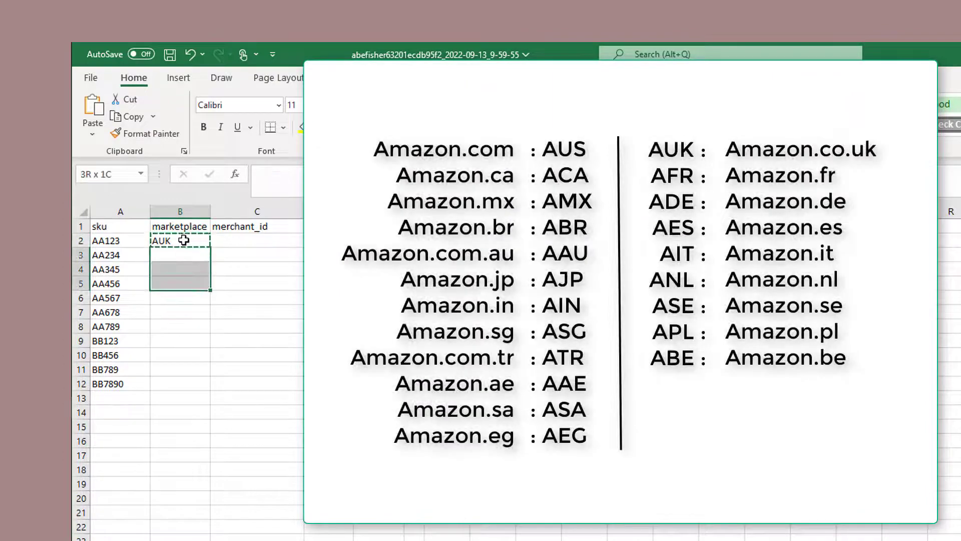
pyautogui.hotkey('shift', 'Down')
pyautogui.hotkey('shift', 'Down')
pyautogui.hotkey('shift', 'Down')
pyautogui.hotkey('ctrl', 'v')
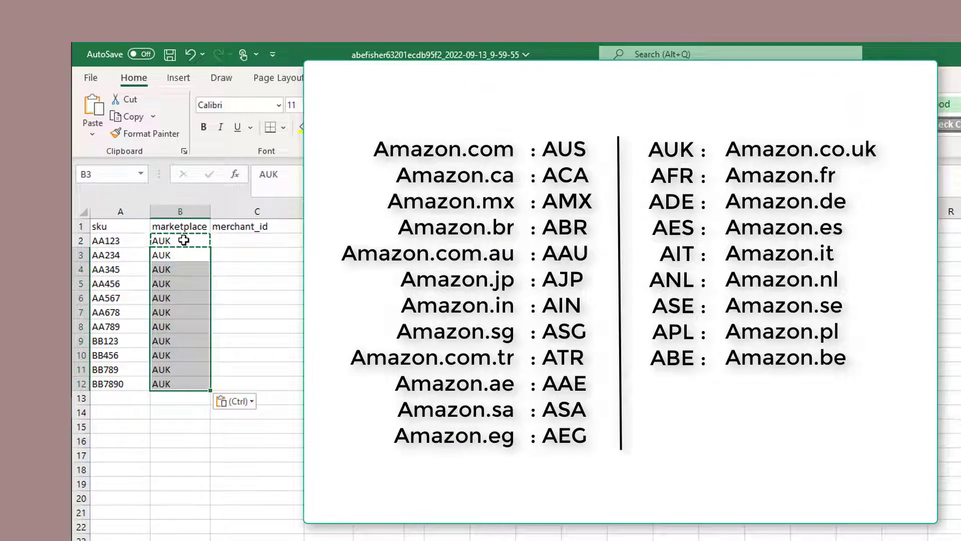
pyautogui.click(176, 242)
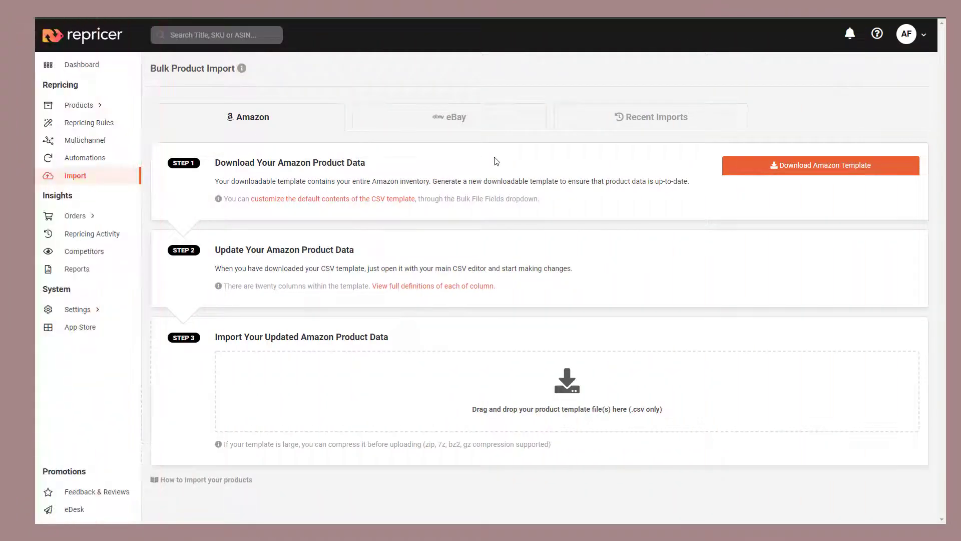
pyautogui.click(98, 315)
pyautogui.click(88, 383)
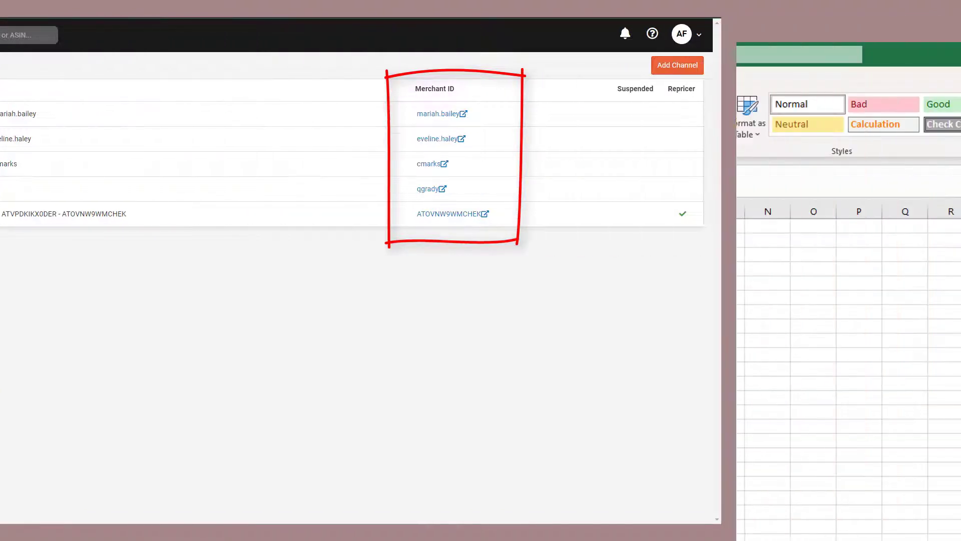
pyautogui.click(243, 254)
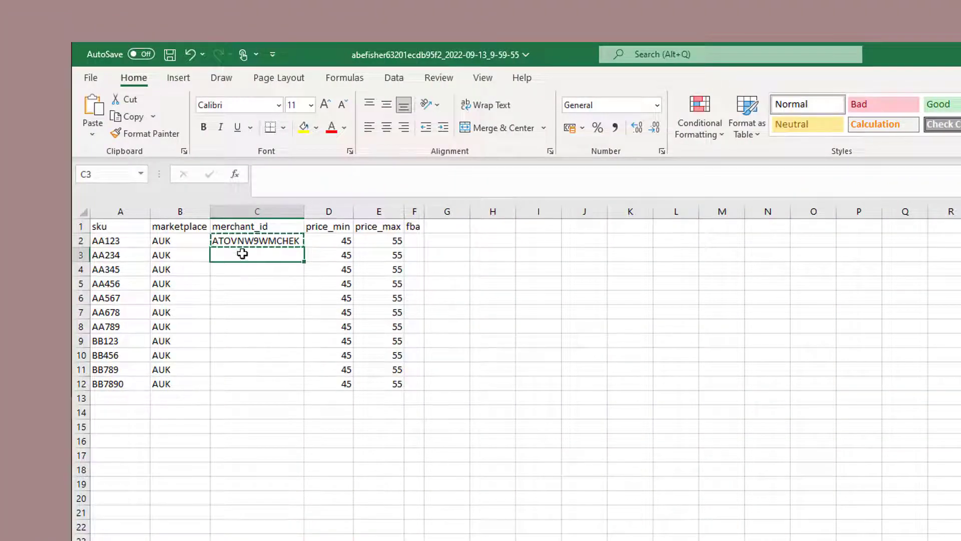
pyautogui.keyDown('shift'); pyautogui.click(232, 377); pyautogui.keyUp('shift')
pyautogui.hotkey('ctrl', 'v')
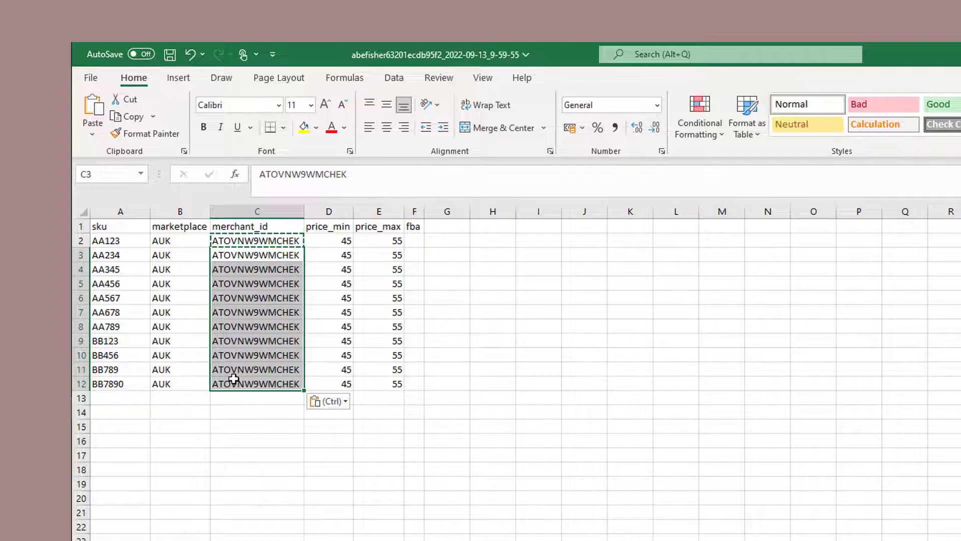
pyautogui.click(233, 379)
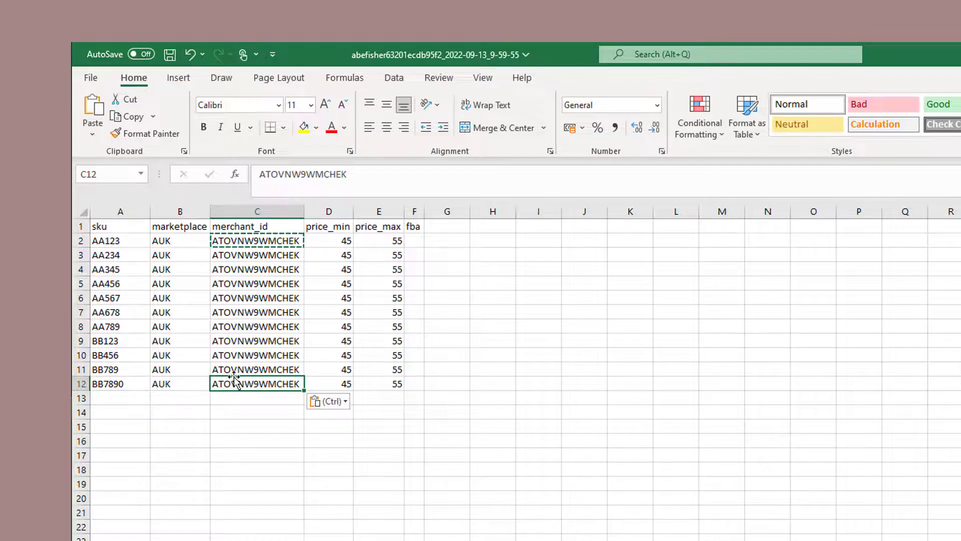
# Fill the fba column with "yes" for all products in rows 2 to 12
pyautogui.click(123, 243)
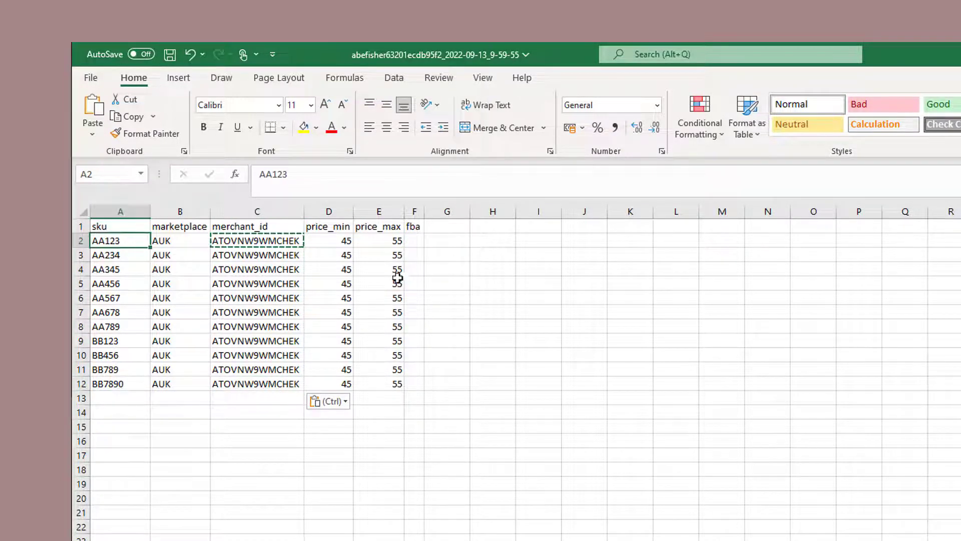
pyautogui.click(415, 240)
pyautogui.write('yes')
pyautogui.press('Return')
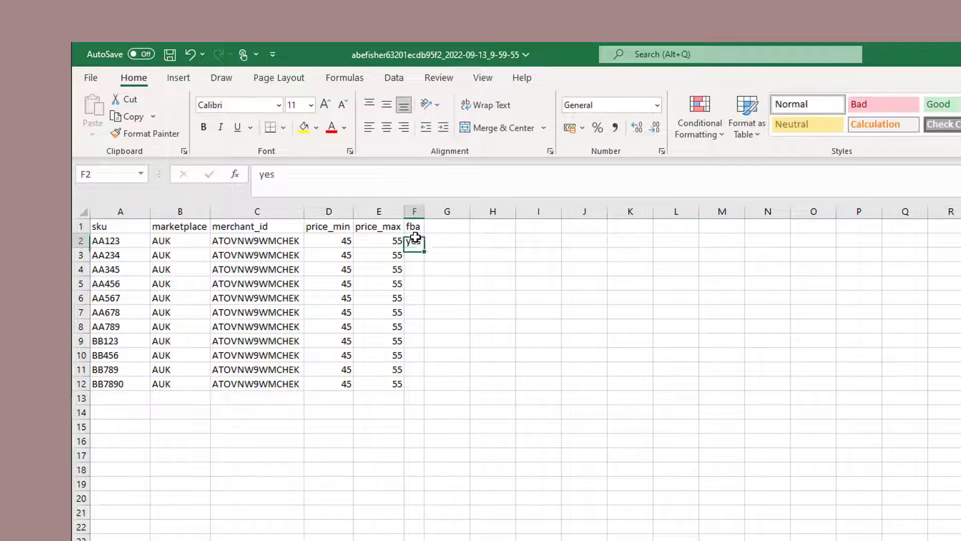
pyautogui.click(414, 240)
pyautogui.hotkey('ctrl', 'c')
pyautogui.moveTo(413, 253); pyautogui.dragTo(118, 239)
pyautogui.hotkey('ctrl', 'v')
# Duplicate all product rows 2 to 12, columns sku through fba, directly below the existing list, starting at A13
pyautogui.hotkey('ctrl', 'c')
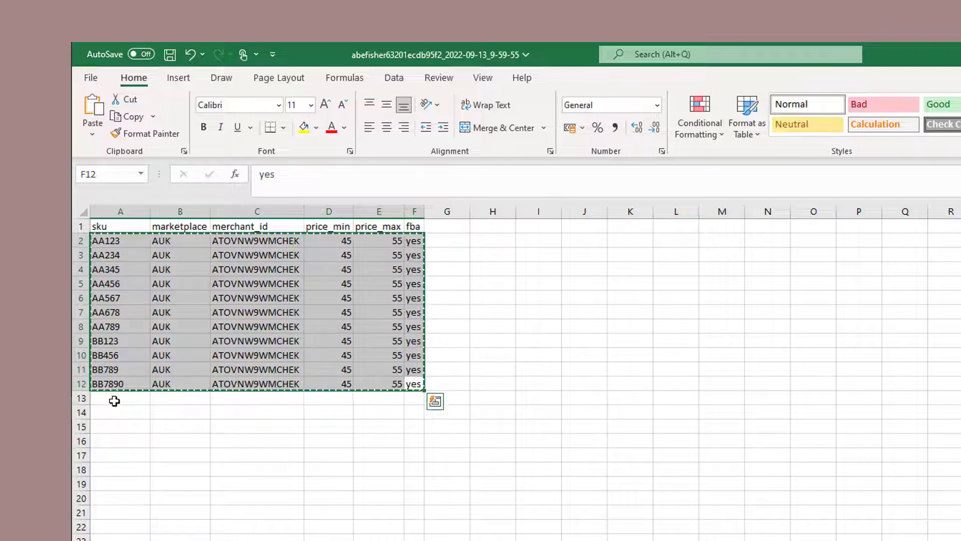
pyautogui.click(113, 399)
pyautogui.hotkey('ctrl', 'v')
# Set the fba column to "no" for the duplicated products in rows 13 to 23
pyautogui.click(414, 399)
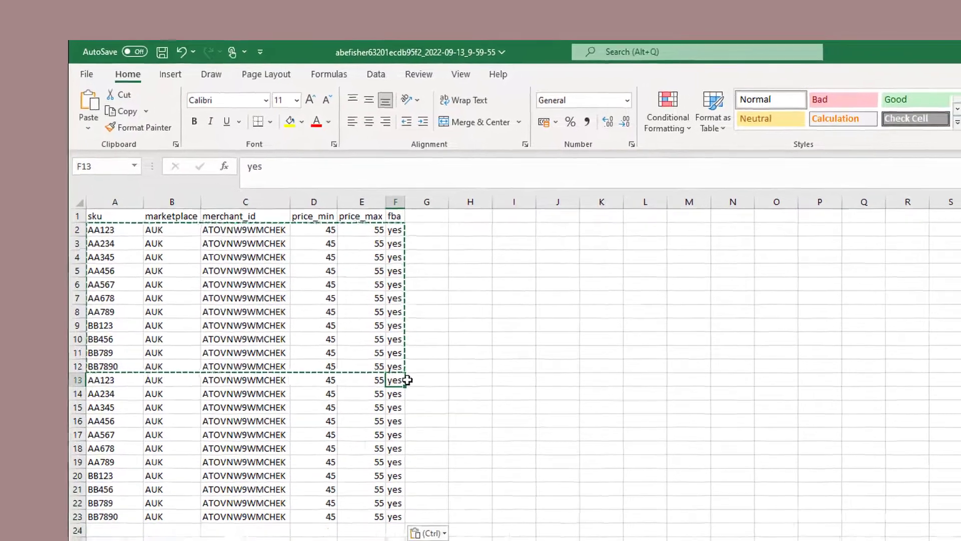
pyautogui.write('no')
pyautogui.press('Return')
pyautogui.press('Up')
pyautogui.hotkey('ctrl', 'c')
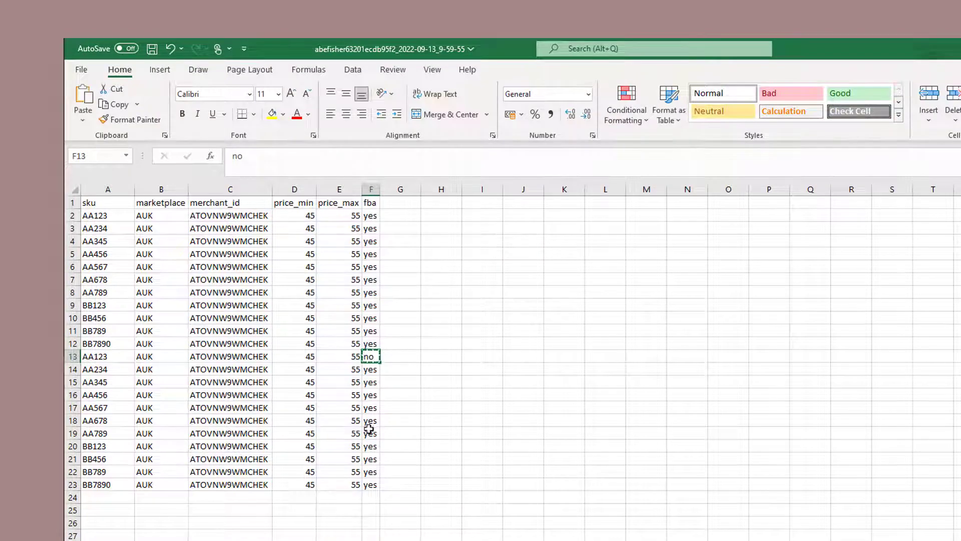
pyautogui.keyDown('shift'); pyautogui.click(369, 493); pyautogui.keyUp('shift')
pyautogui.hotkey('ctrl', 'v')
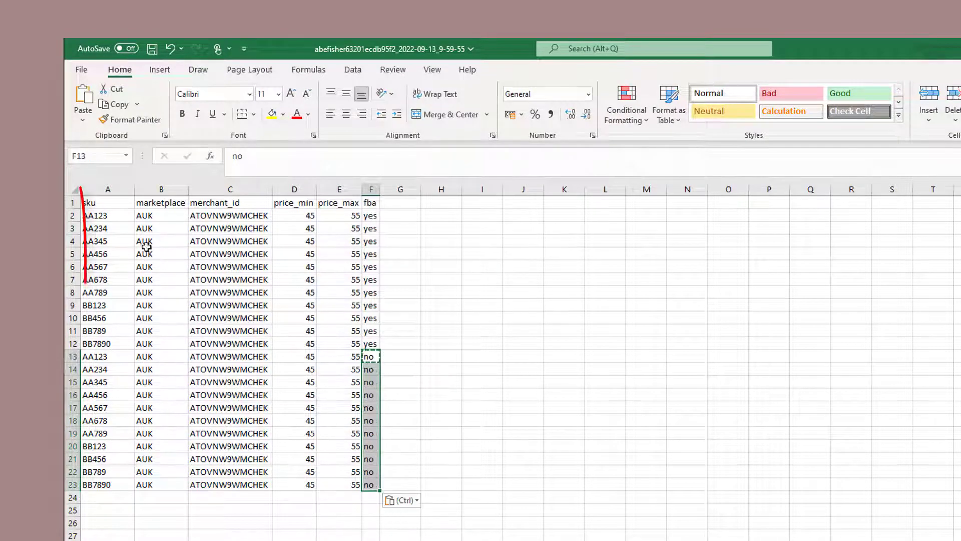
# Format the entire sku column as Number with 0 decimal places
pyautogui.click(105, 204)
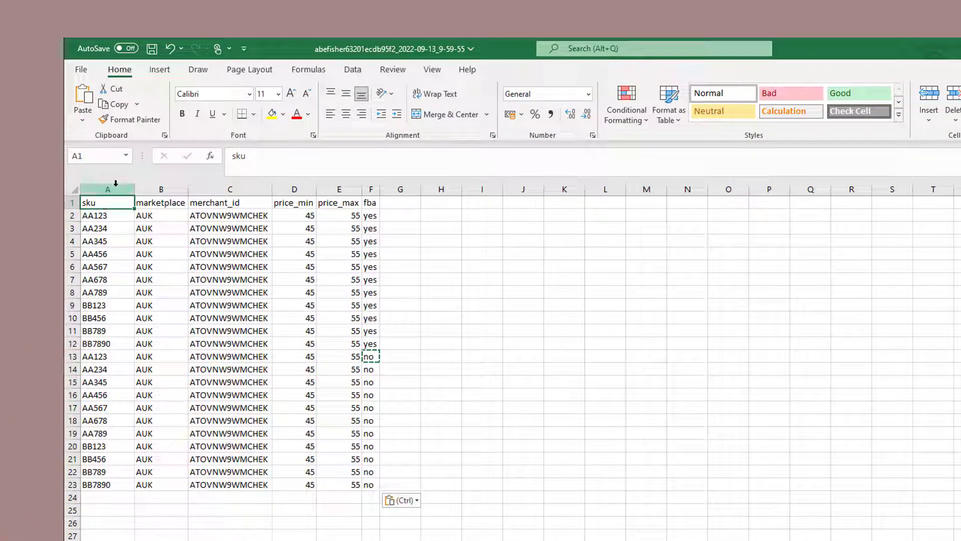
pyautogui.click(116, 186)
pyautogui.rightClick(116, 186)
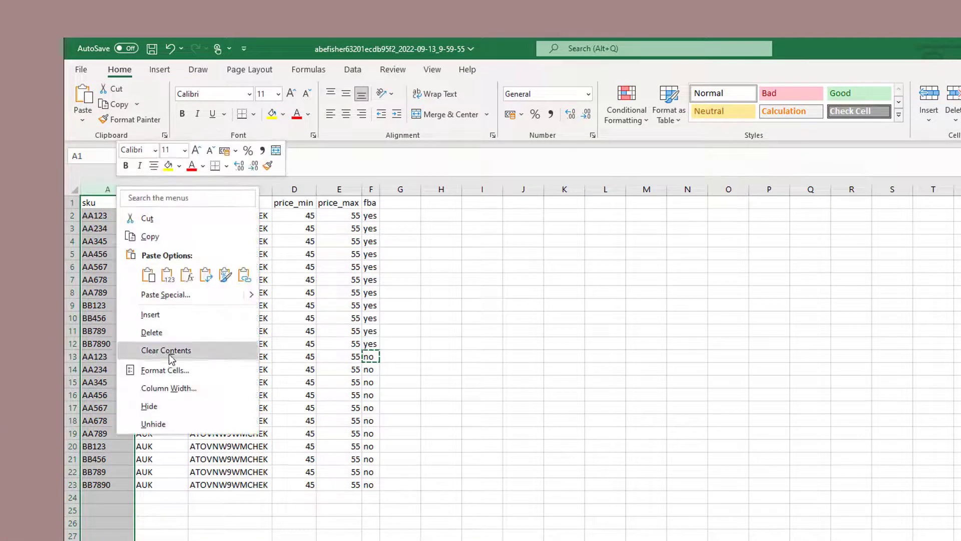
pyautogui.click(165, 370)
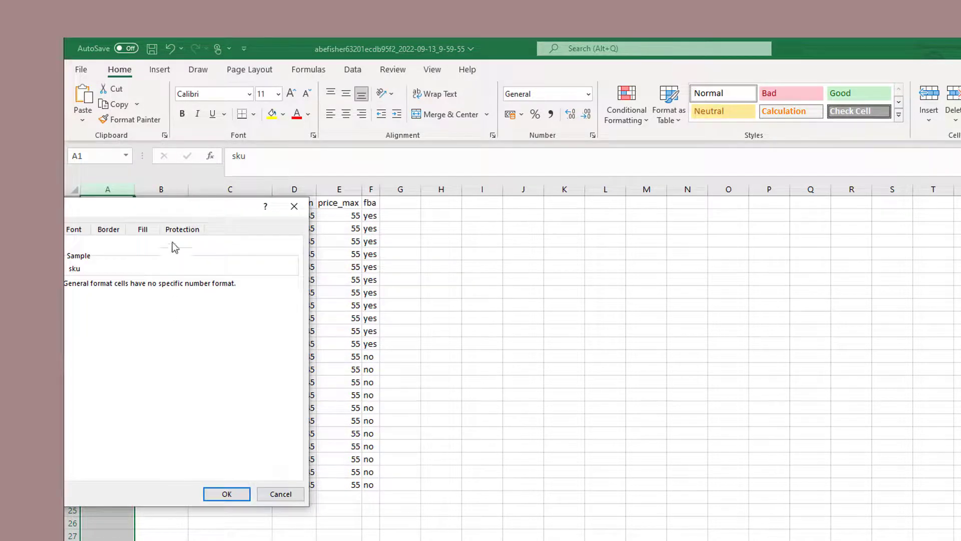
pyautogui.click(122, 261)
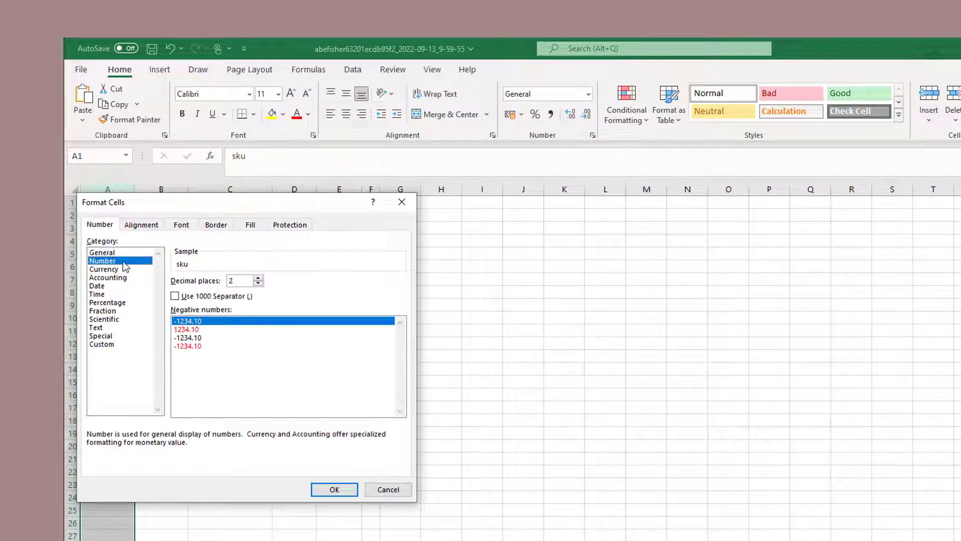
pyautogui.click(258, 283)
pyautogui.click(258, 284)
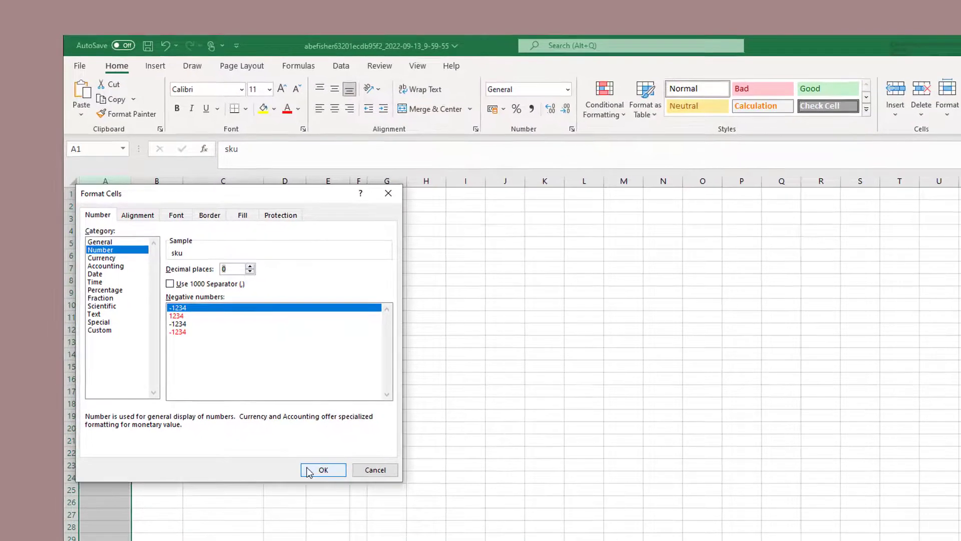
pyautogui.click(323, 470)
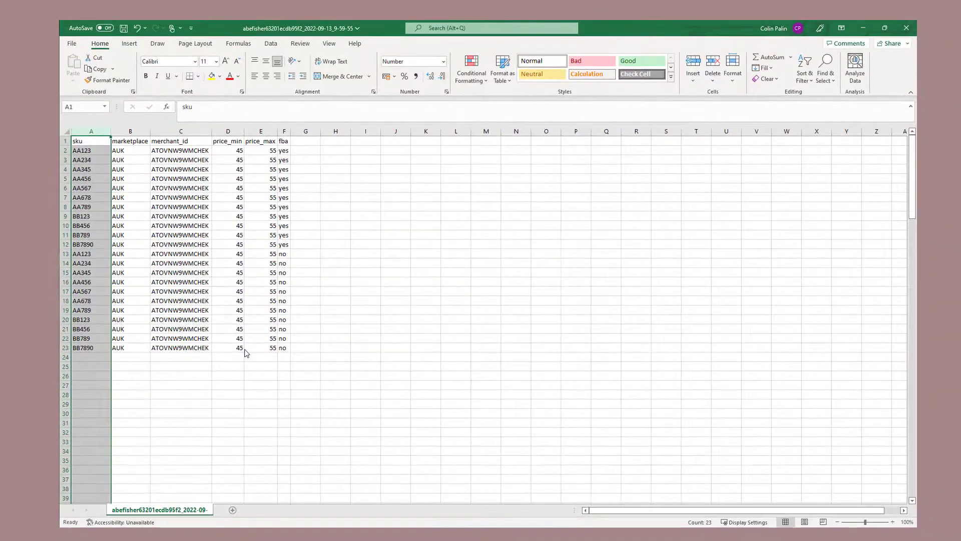
# Switch to Repricer, upload Test Upload2.csv as the updated Amazon product data and open the list of recent imports
pyautogui.click(306, 466)
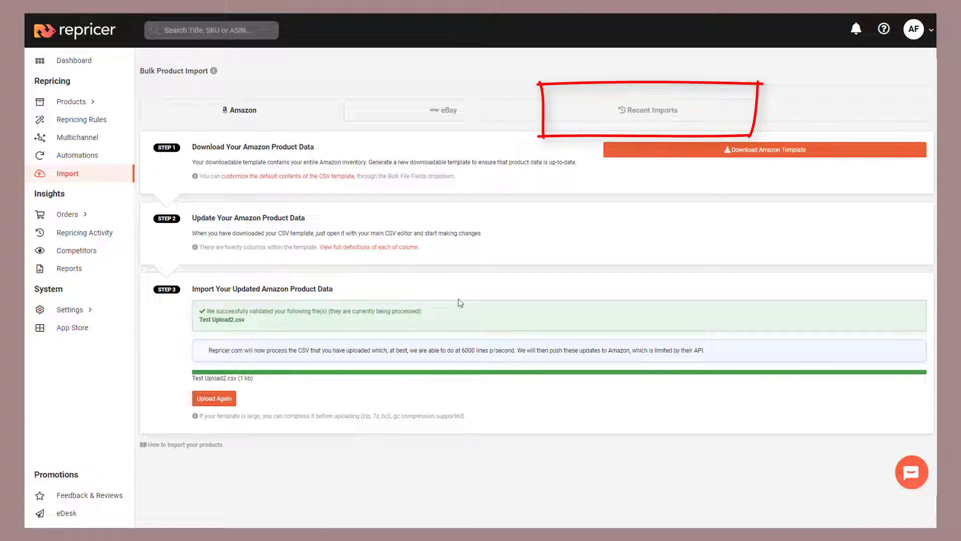
pyautogui.click(629, 117)
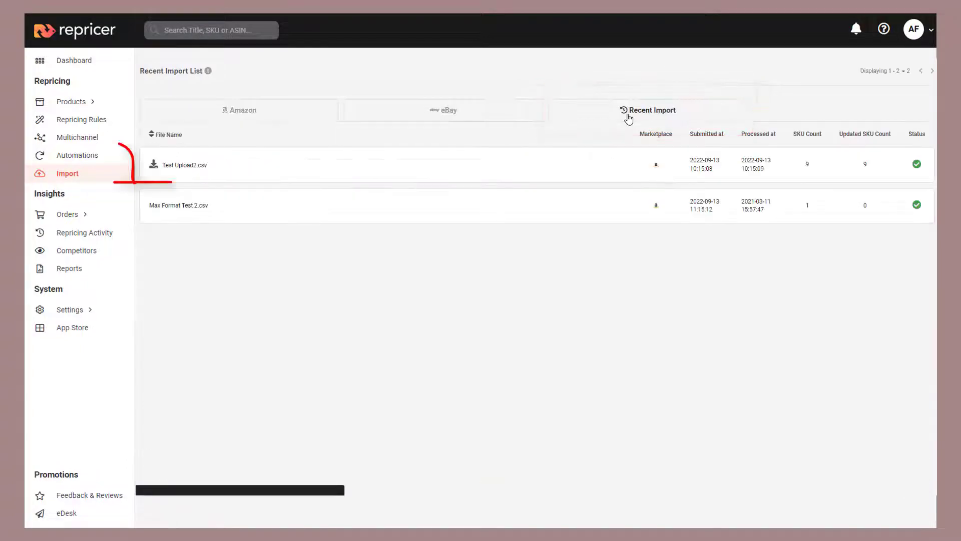